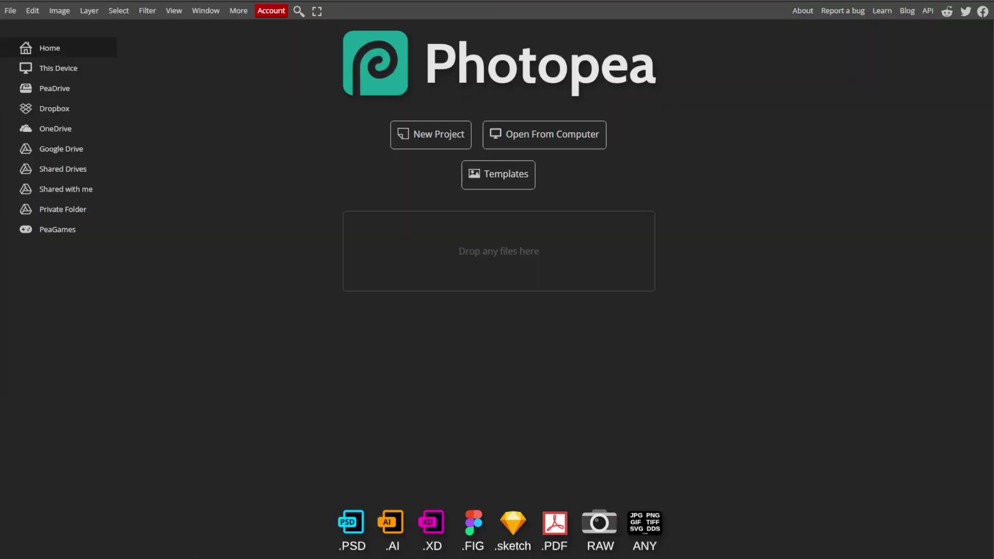
- Open the dandelion JPG from the computer with File > Open
left_click(11, 10)
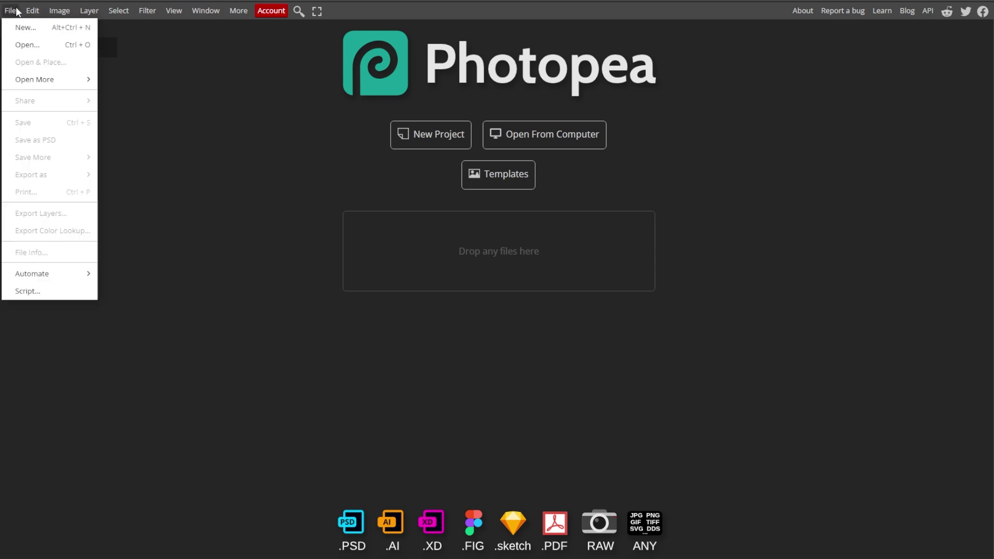
left_click(28, 44)
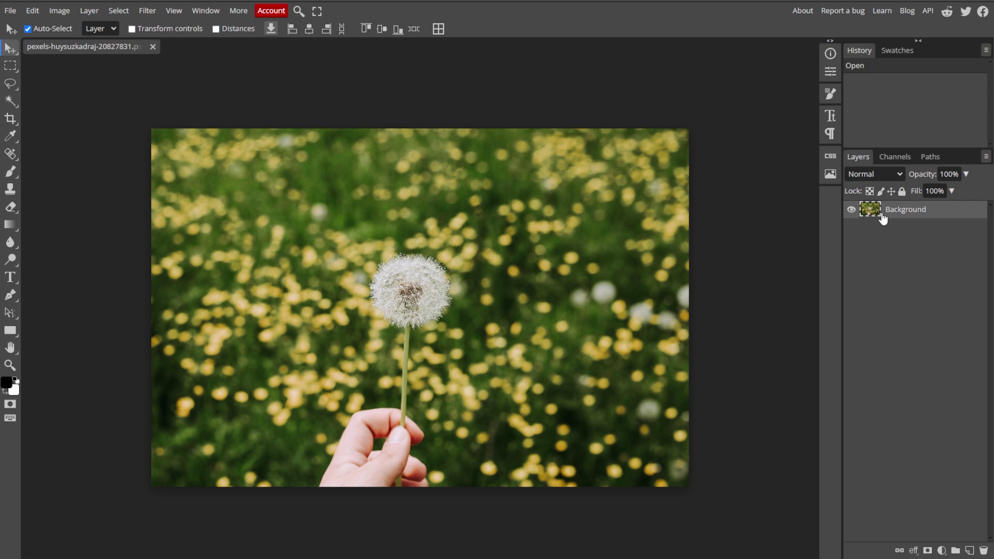
- Add a blank white layer mask to the dandelion photo's Background layer
left_click(928, 550)
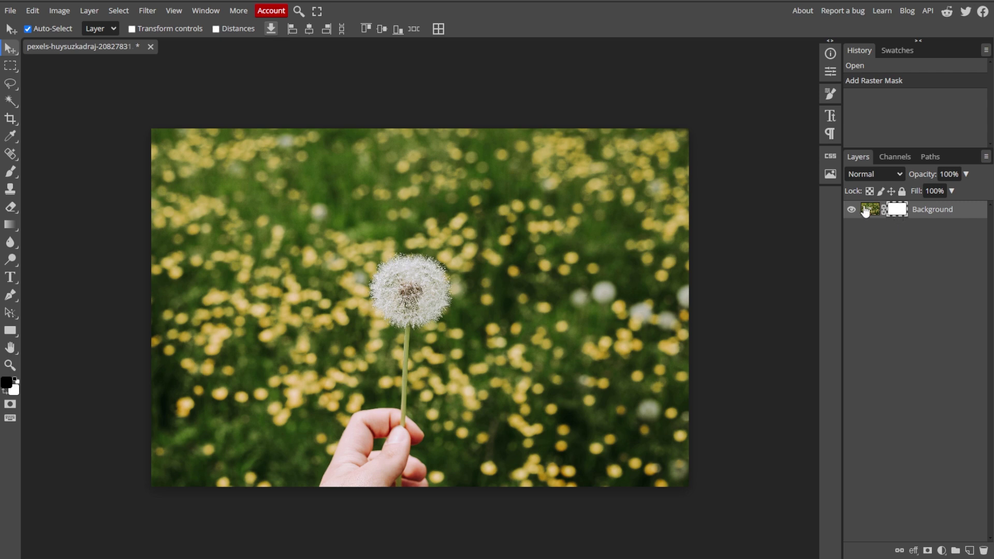
left_click(12, 224)
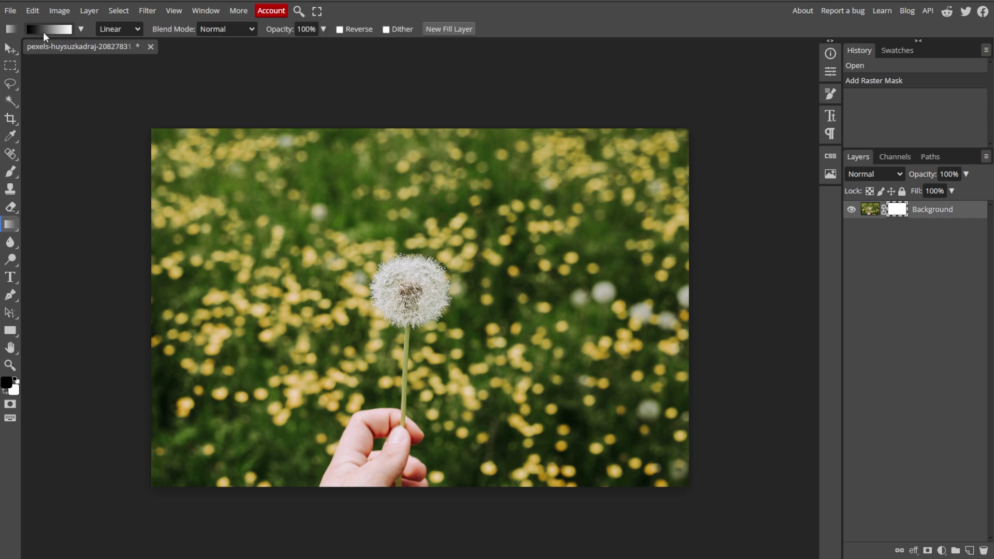
- Keep the gradient type Linear and accept the black-to-white gradient in the Gradient Editor
left_click(135, 29)
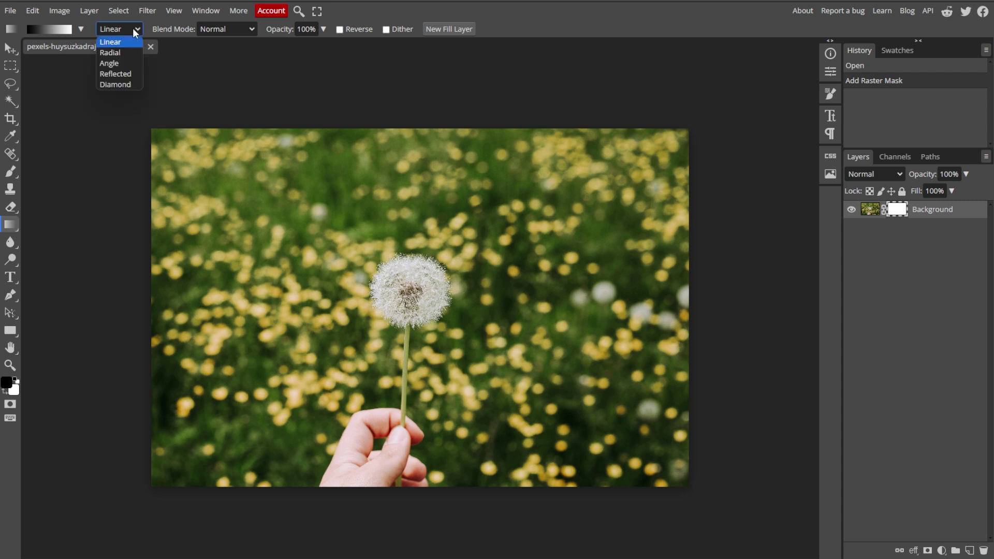
left_click(133, 28)
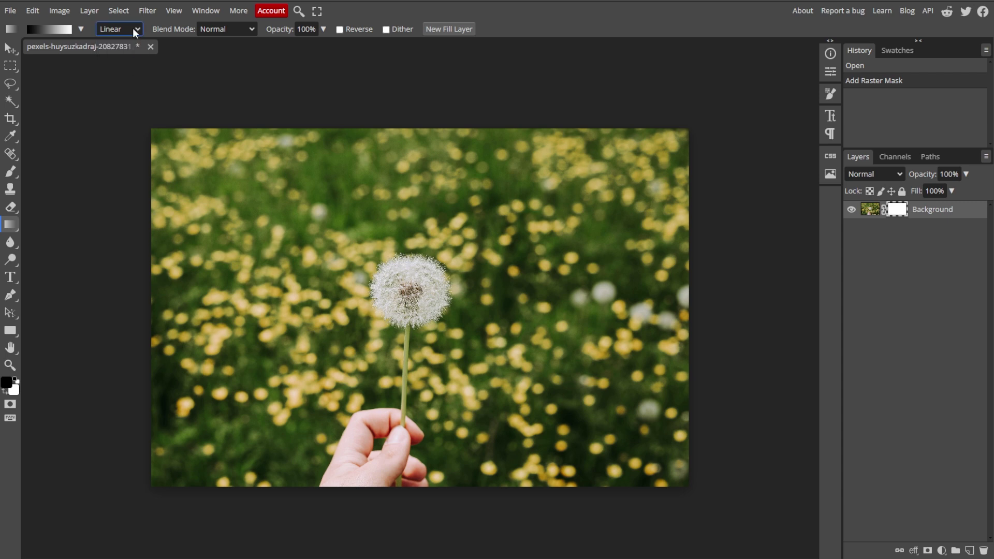
left_click(55, 30)
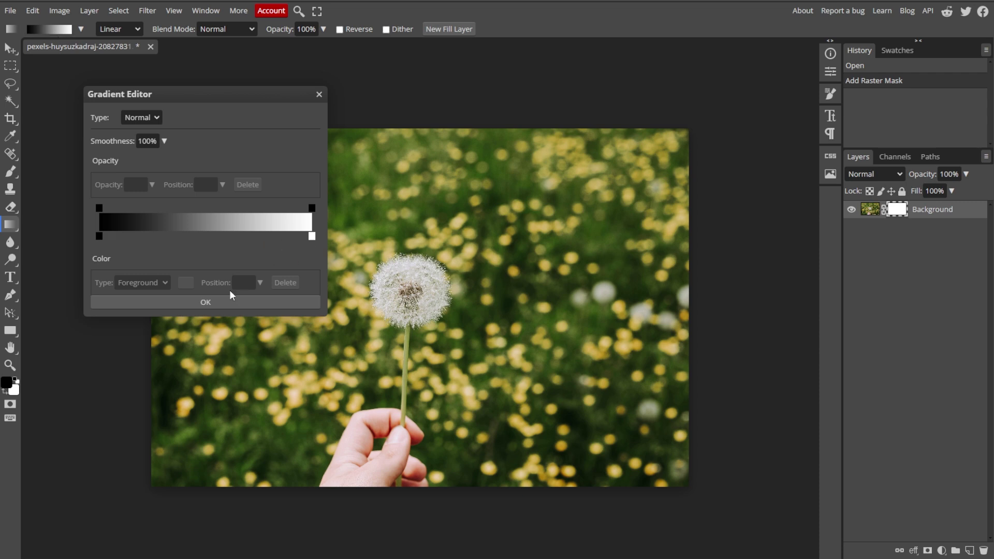
left_click(207, 301)
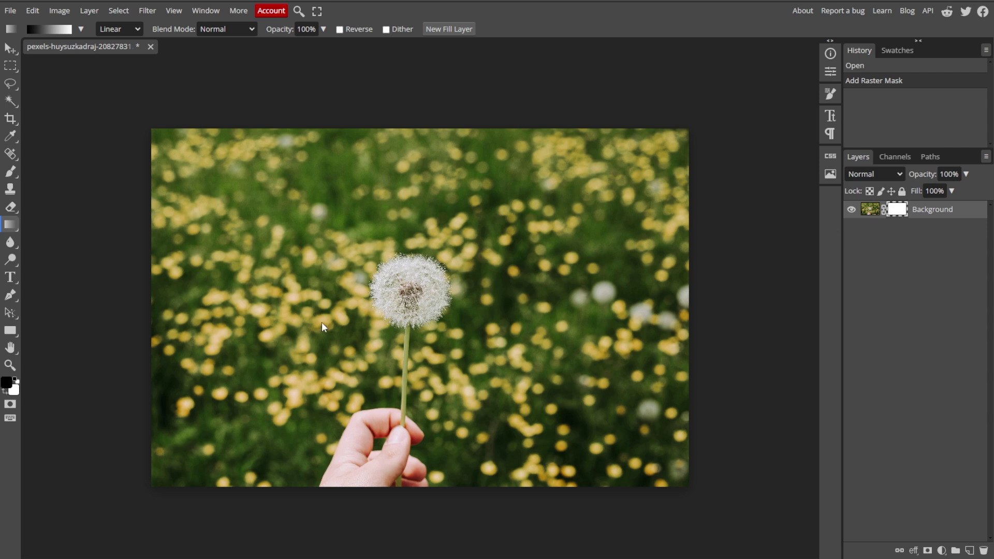
- Drag a horizontal gradient across the mask, then redraw it shorter near the left edge
left_click_drag(178, 308, 644, 310)
left_click_drag(654, 310, 654, 310)
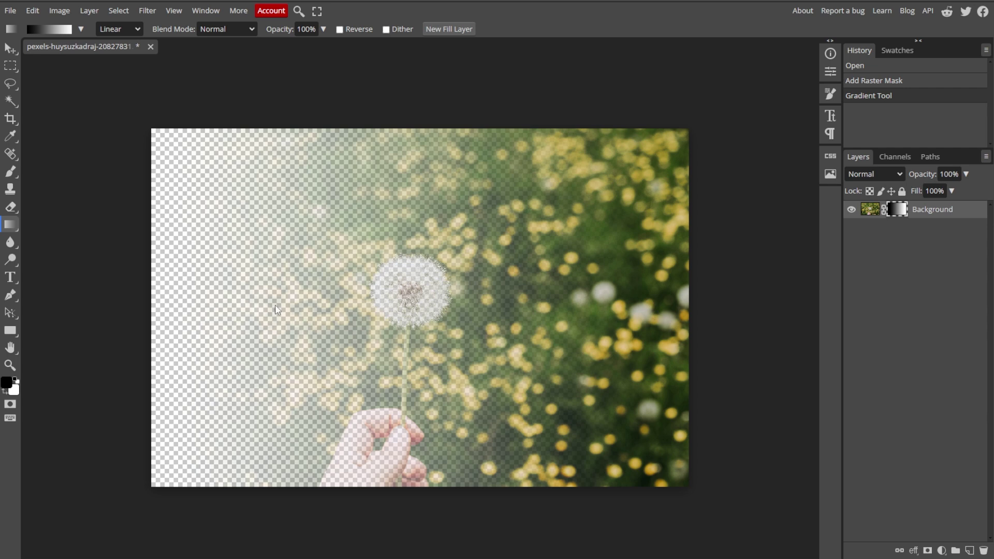
left_click_drag(206, 303, 396, 306)
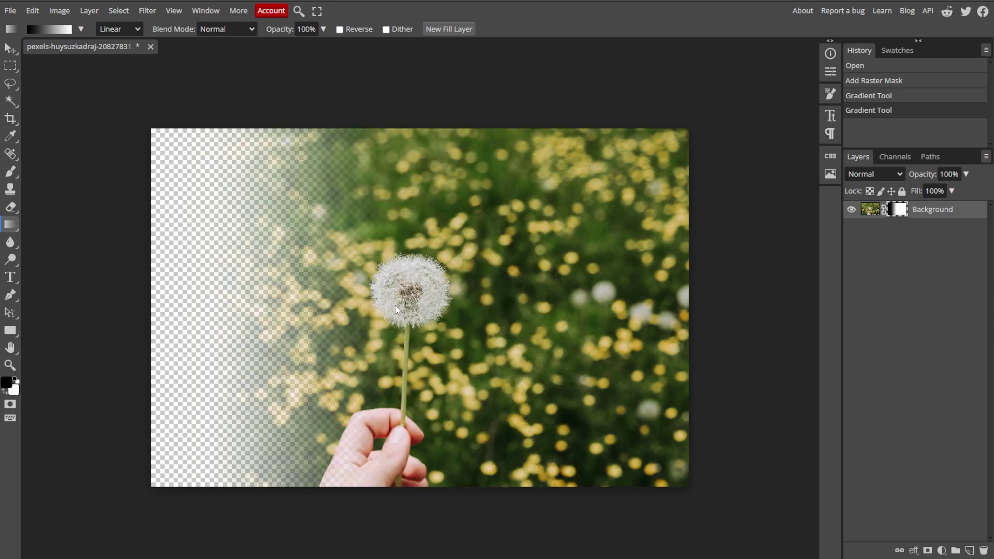
left_click(10, 172)
- Enlarge the brush, test strokes on the mask, then undo back to a fully visible mask
left_click(34, 28)
left_click_drag(117, 61, 178, 61)
left_click(465, 286)
key("ctrl+z")
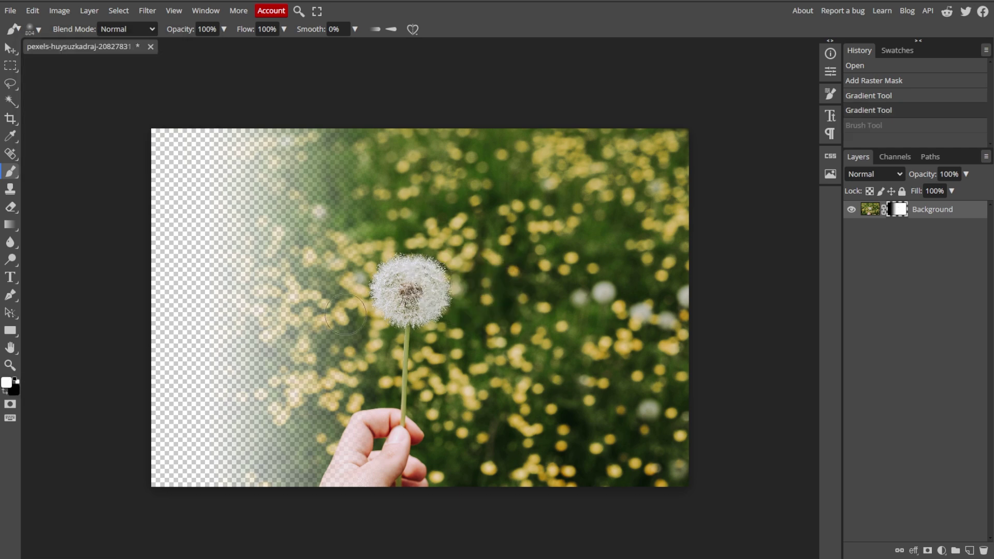
left_click_drag(345, 317, 179, 311)
key("ctrl+z")
key("x")
mouse_move(350, 264)
left_mouse_down()
mouse_move(167, 281)
mouse_move(303, 485)
left_mouse_up()
key("ctrl+z")
key("ctrl+z")
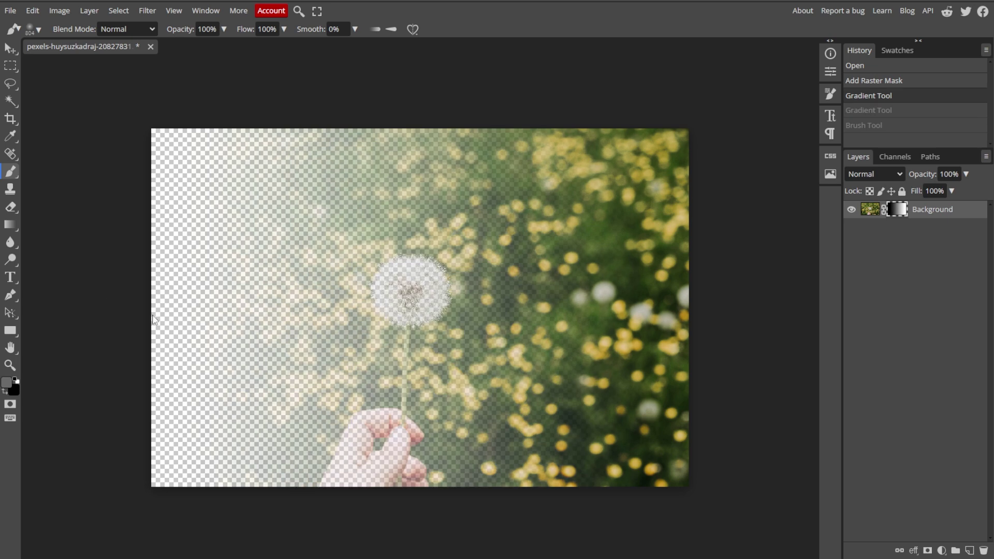
key("ctrl+z")
- Try mask gradients with swapped foreground and background colours, undoing each attempt
key("g")
left_click_drag(164, 309, 342, 312)
key("ctrl+z")
key("x")
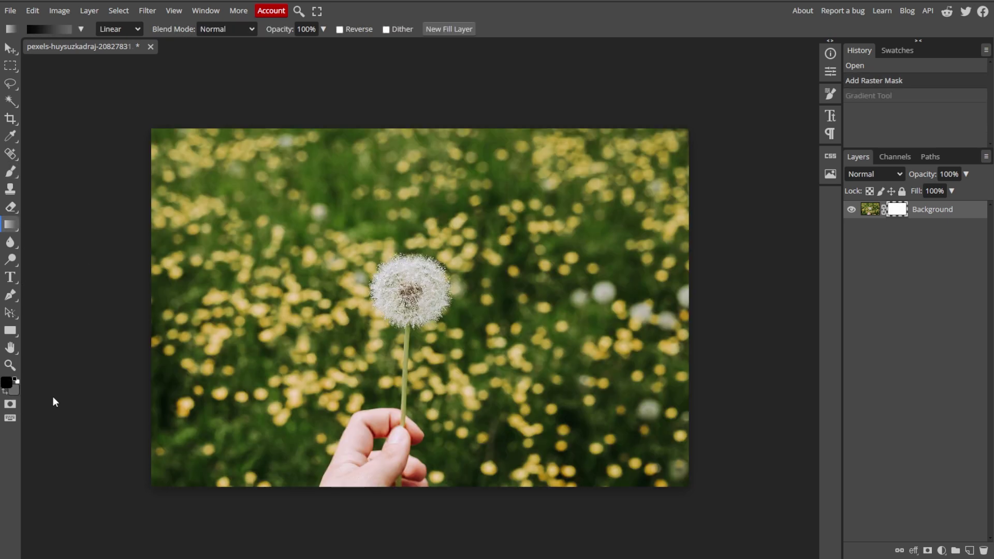
key("x")
left_click_drag(167, 303, 288, 302)
key("ctrl+z")
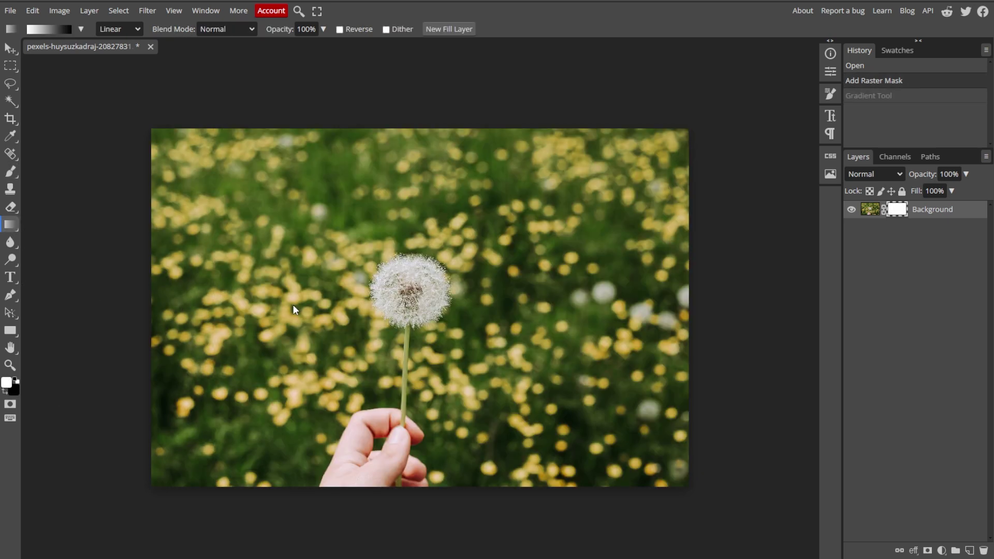
key("x")
- Redraw the mask gradient with a progressively wider fade, then move it to the right edge
left_click_drag(160, 294, 311, 296)
key("ctrl+z")
left_click_drag(159, 308, 329, 307)
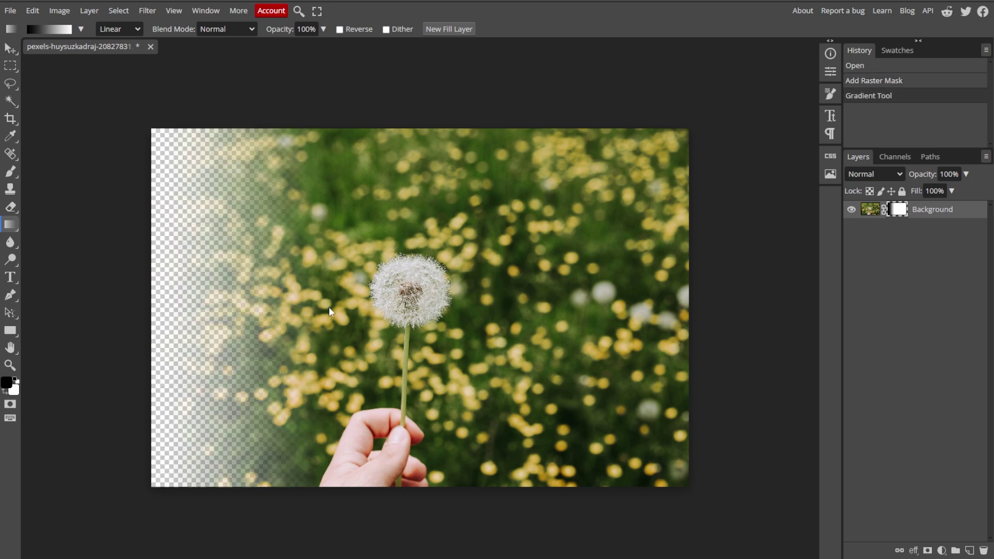
left_click_drag(166, 319, 365, 314)
mouse_move(180, 307)
left_mouse_down()
mouse_move(703, 312)
mouse_move(411, 309)
left_mouse_up()
left_click_drag(564, 306, 426, 307)
left_click_drag(508, 305, 703, 307)
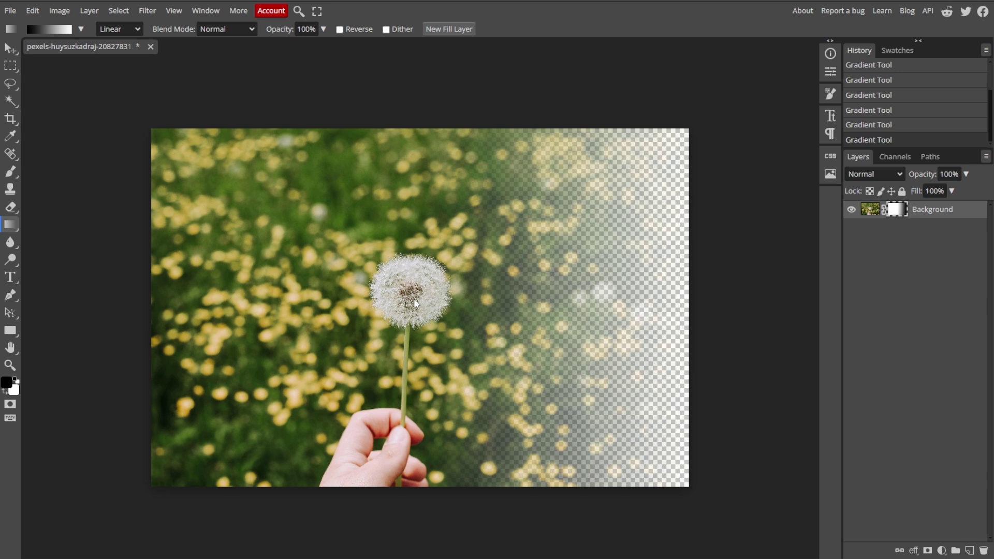
- Nudge the photo slightly down with the Move tool, leaving a thin transparent top strip
left_click(11, 49)
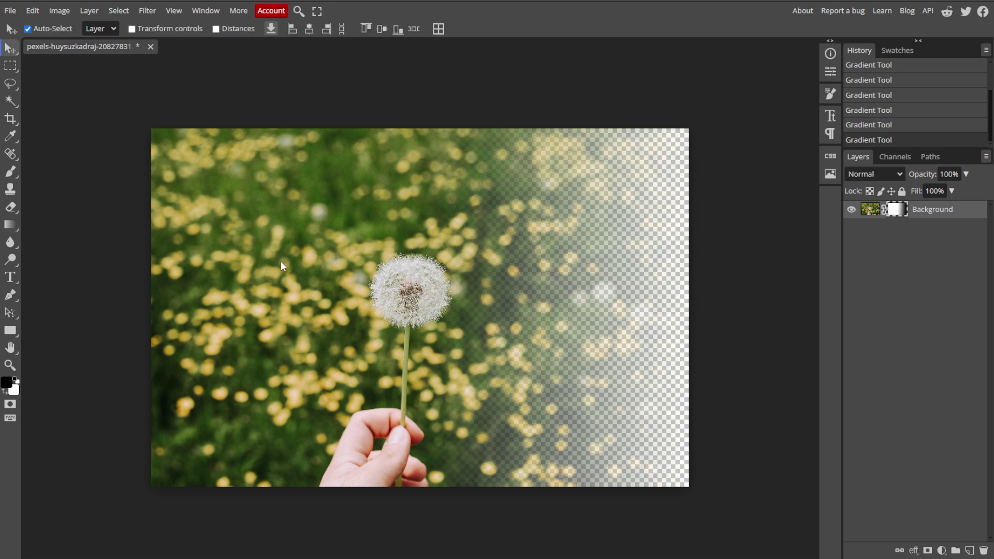
left_click_drag(315, 277, 289, 287)
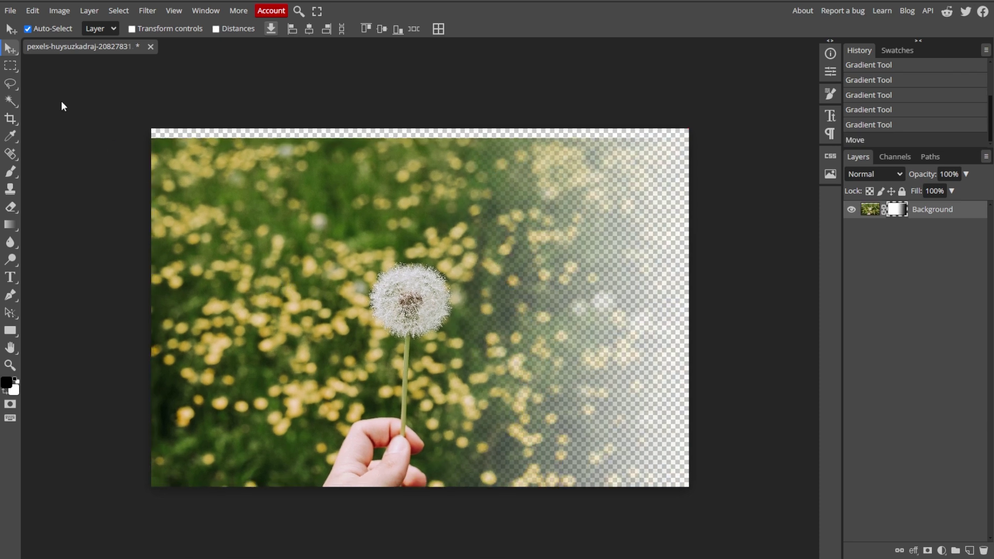
left_click(10, 10)
mouse_move(32, 174)
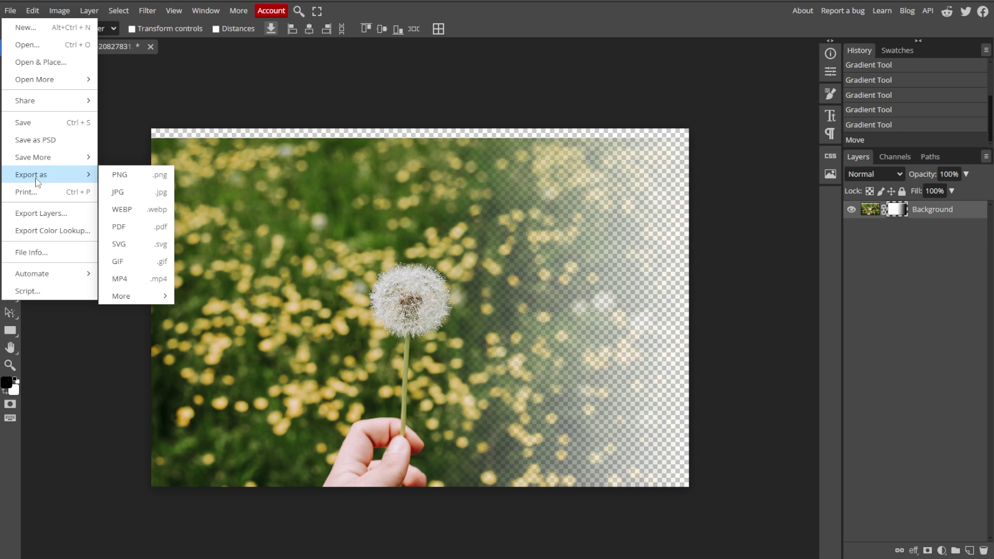
- Close the export options without exporting and undo the photo's downward nudge
left_click(14, 445)
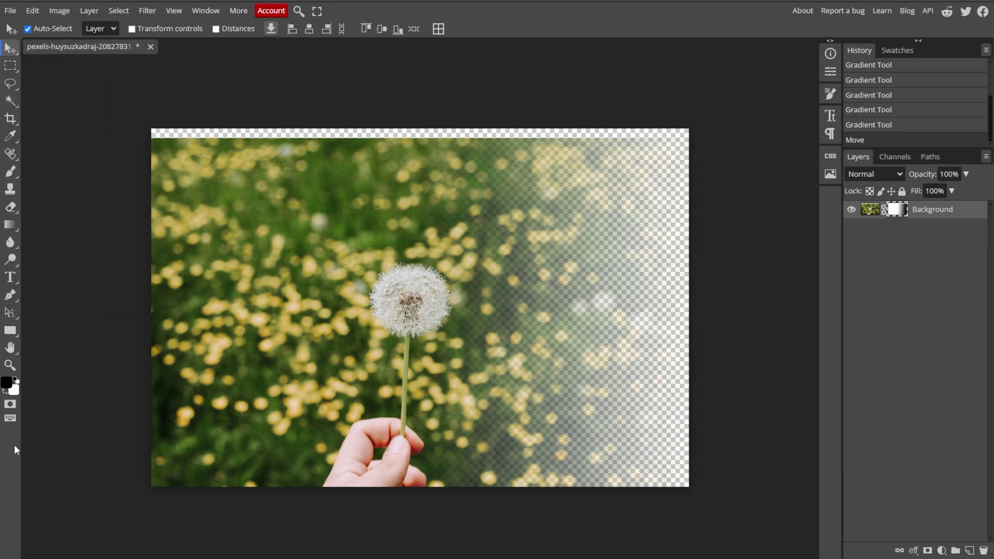
key("ctrl+z")
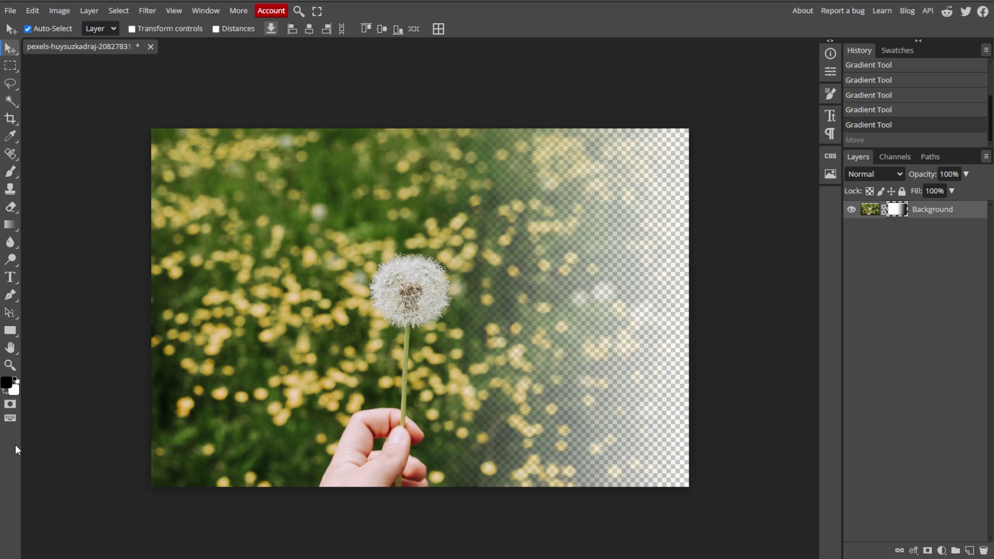